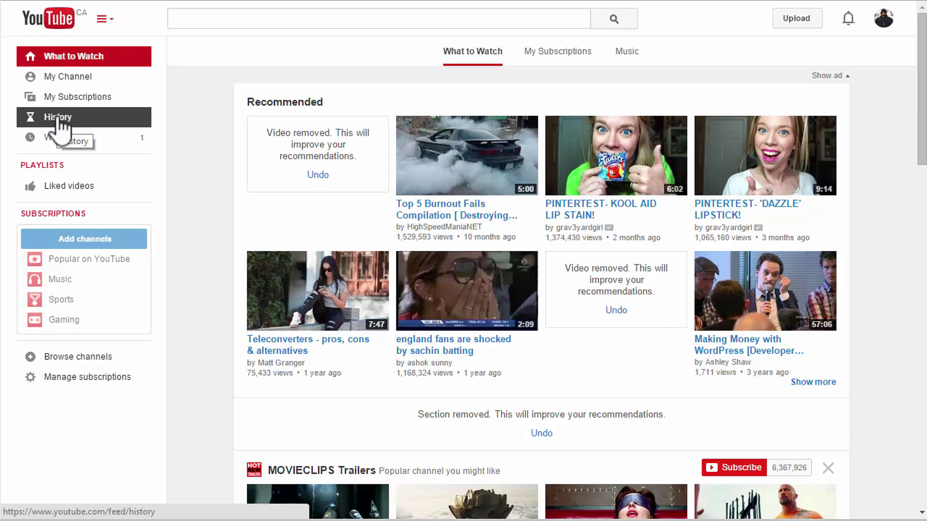
Step: Collapse and reopen the sidebar navigation guide a couple of times
click(103, 25)
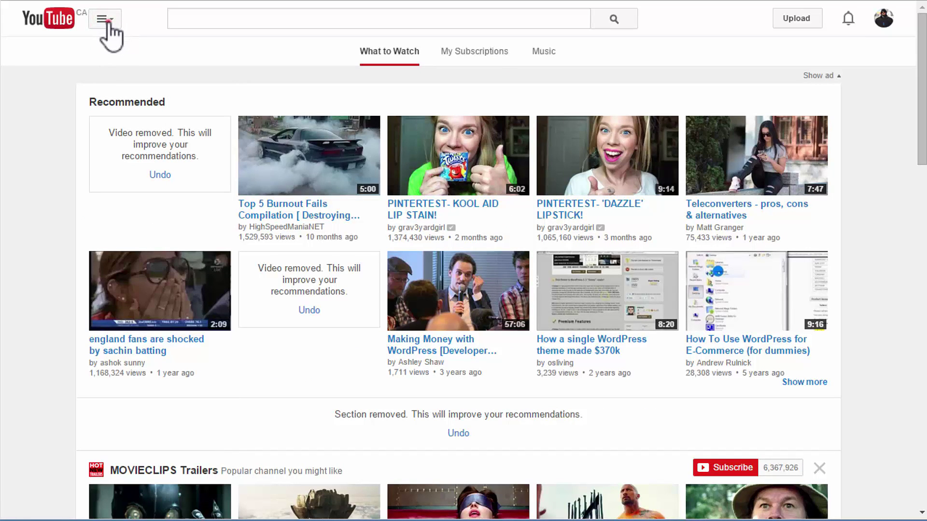
click(108, 24)
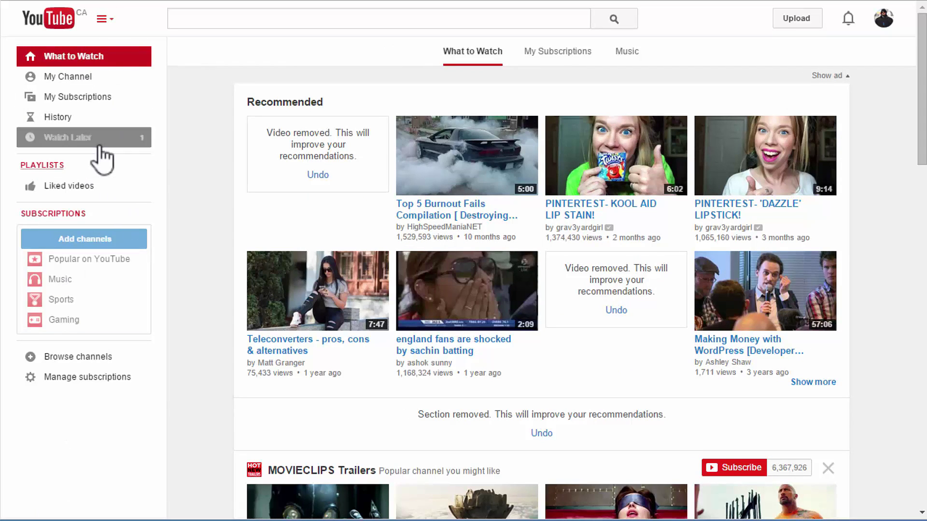
click(104, 23)
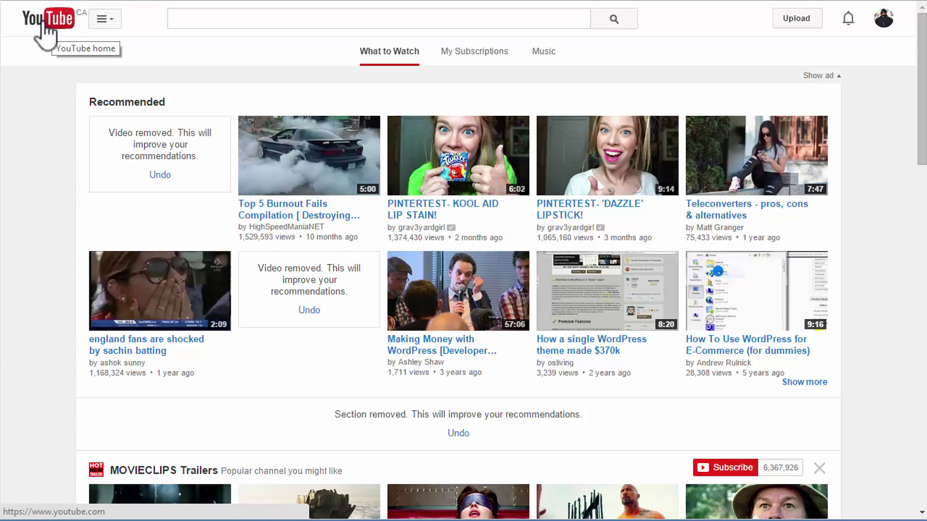
click(104, 23)
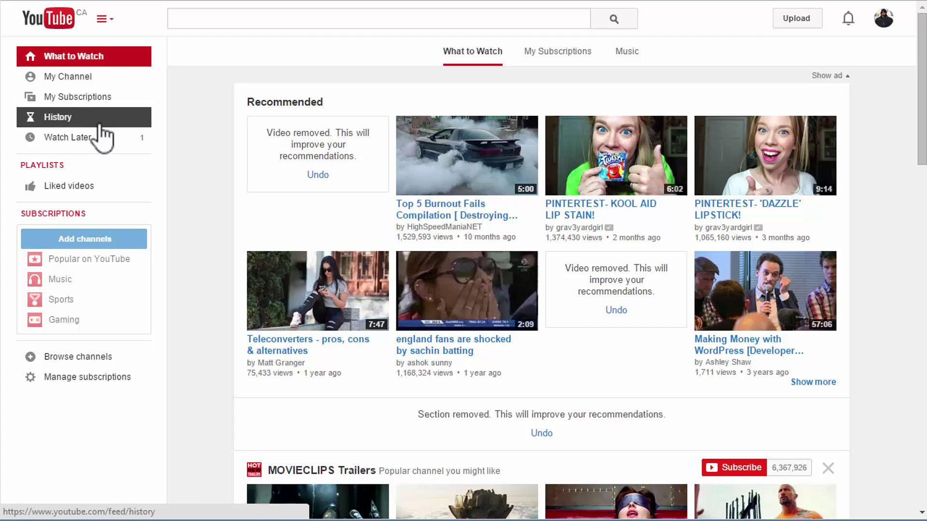
Step: On the History page, clear all watch history and confirm the dialog
click(57, 117)
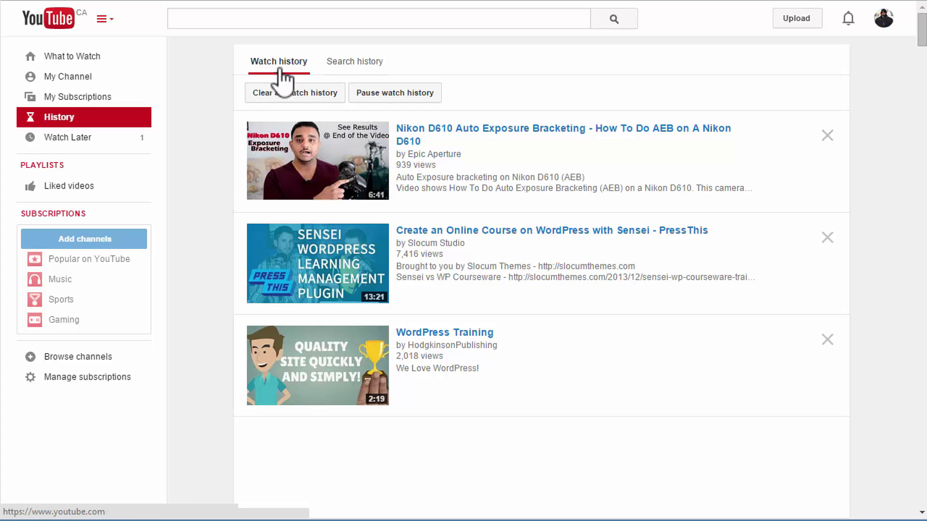
click(349, 62)
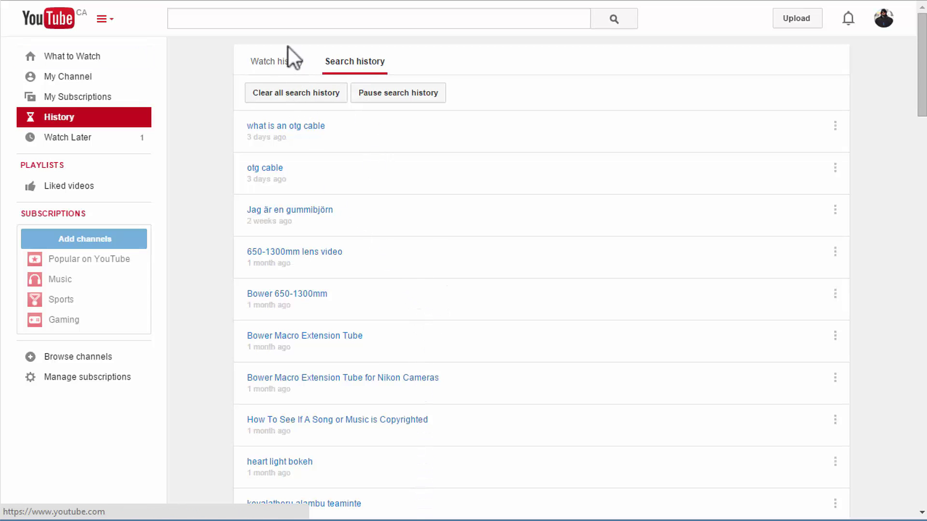
click(285, 62)
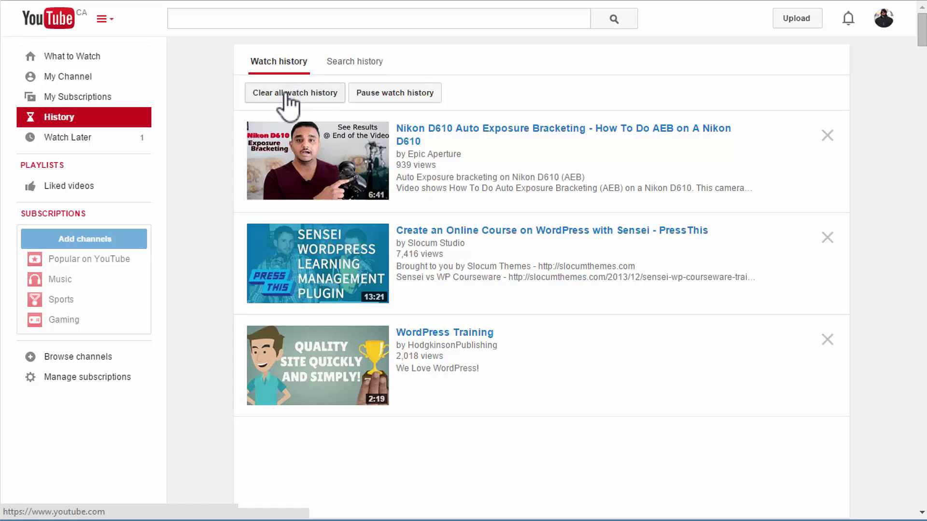
click(285, 93)
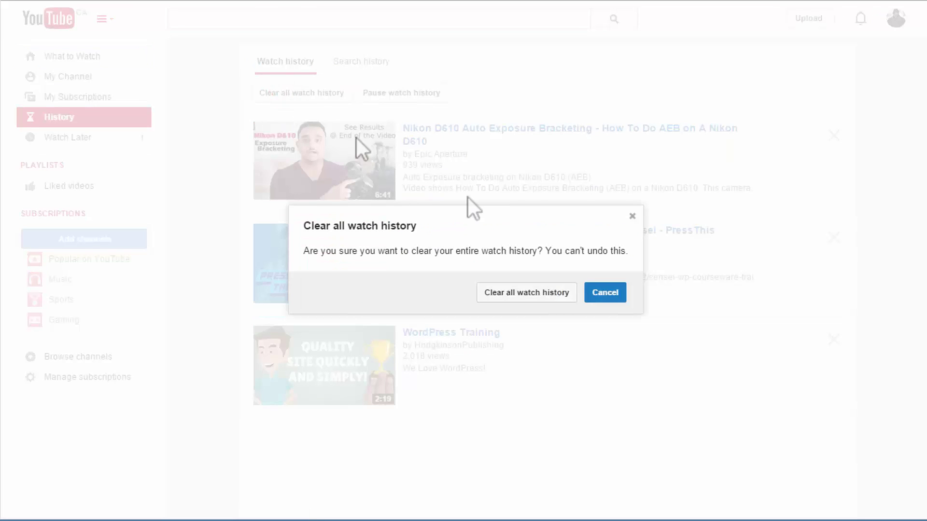
click(536, 293)
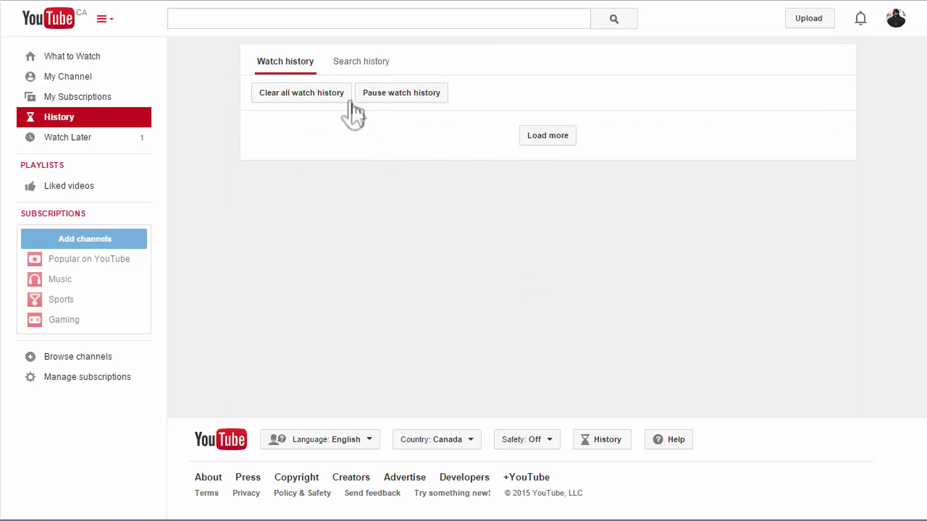
click(365, 65)
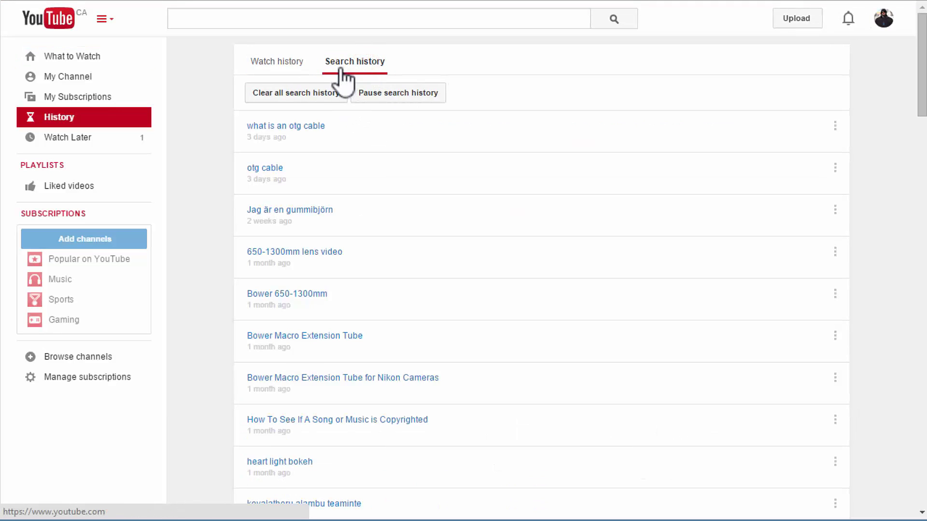
Step: Clear all search history, confirm it, and verify the Watch history tab now lists no videos
click(307, 94)
click(534, 291)
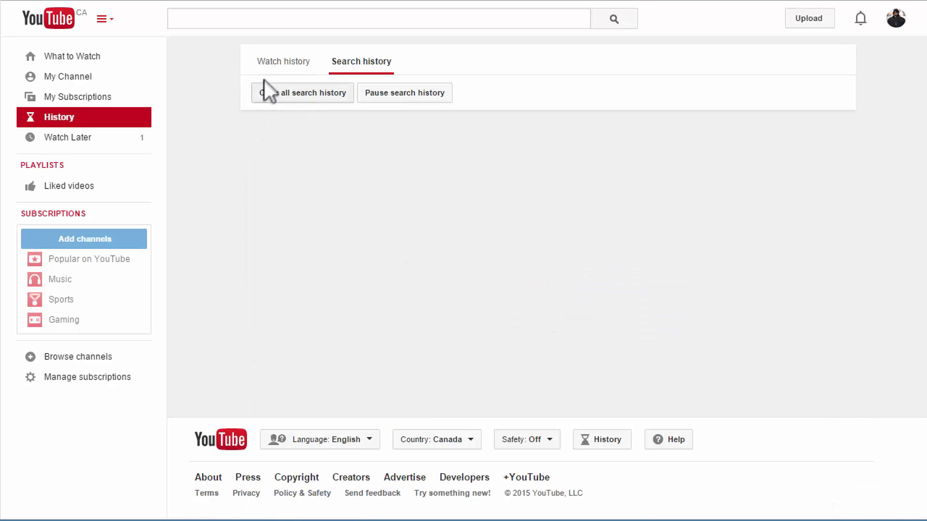
click(284, 62)
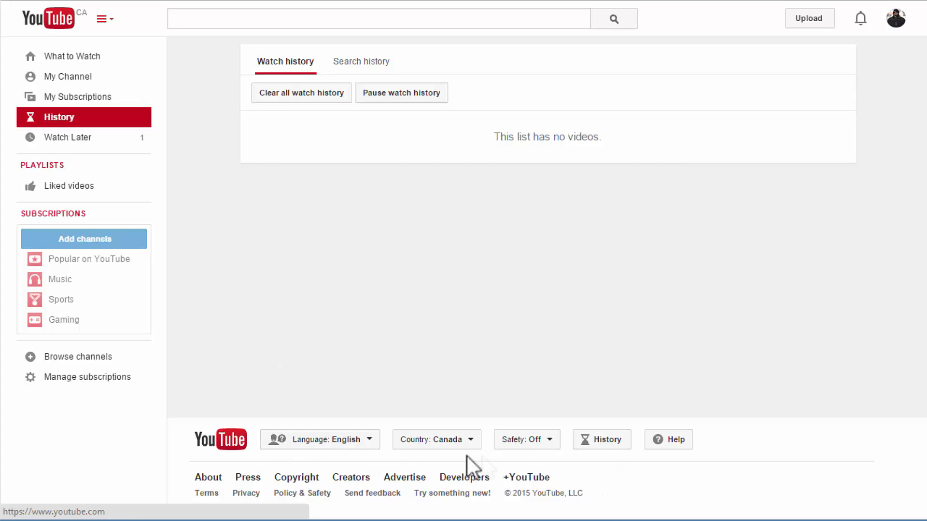
click(613, 442)
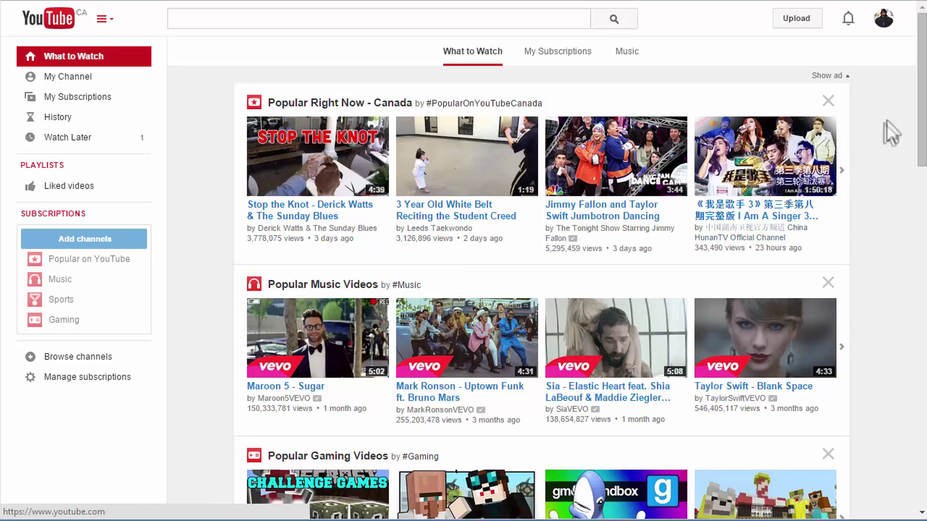
Step: Scroll the home page past the Popular Right Now – Canada, Music and Gaming shelves
mouse_move(920, 108)
mouse_down()
mouse_move(916, 355)
mouse_move(921, 102)
mouse_up()
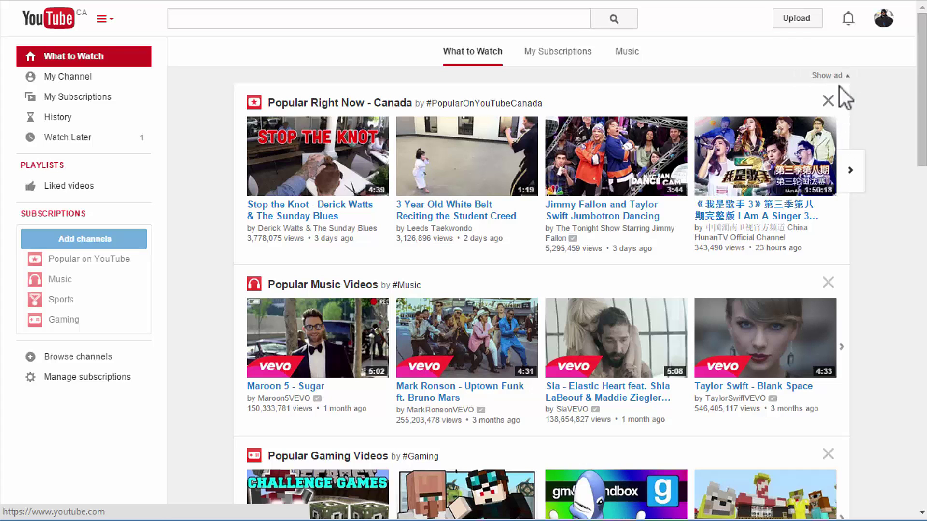
Step: Dismiss the Popular Right Now, Music, Gaming and Films shelves plus five recommended channel shelves
click(828, 99)
click(828, 153)
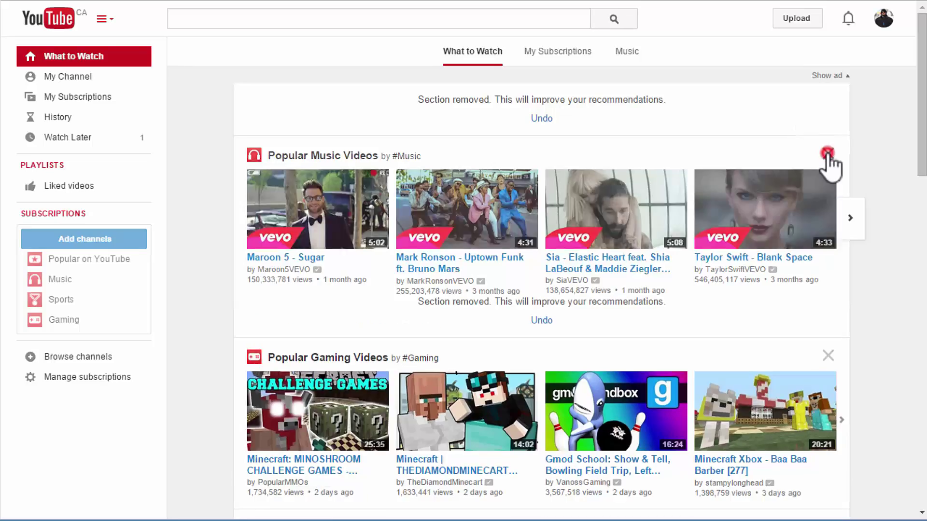
click(828, 206)
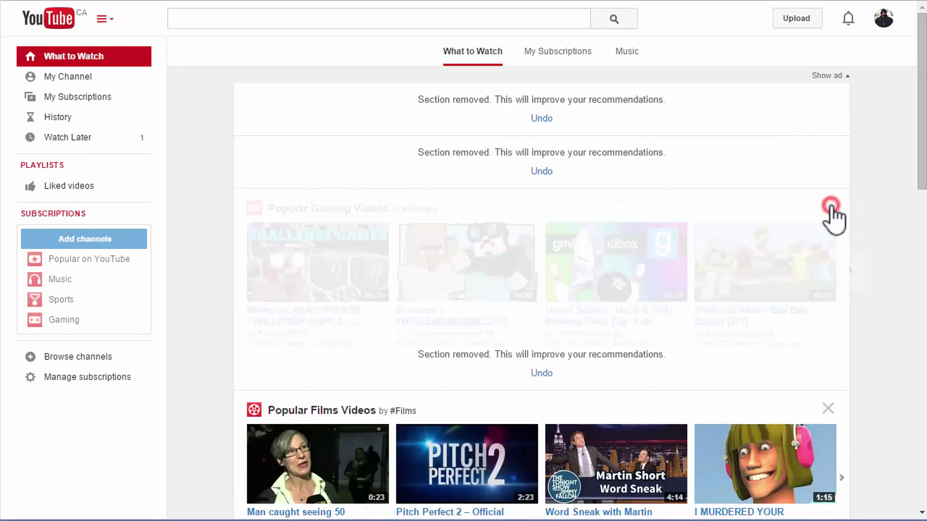
scroll(834, 213, down, 3)
click(827, 114)
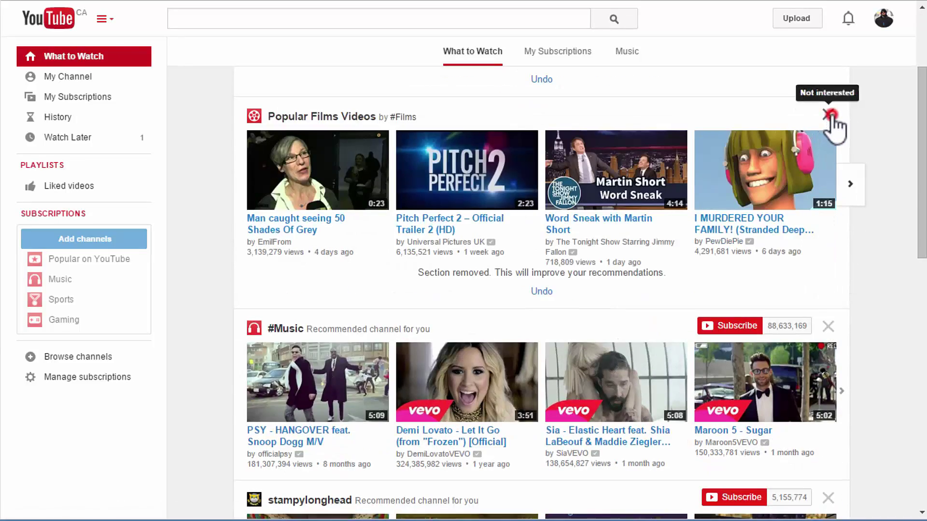
click(826, 166)
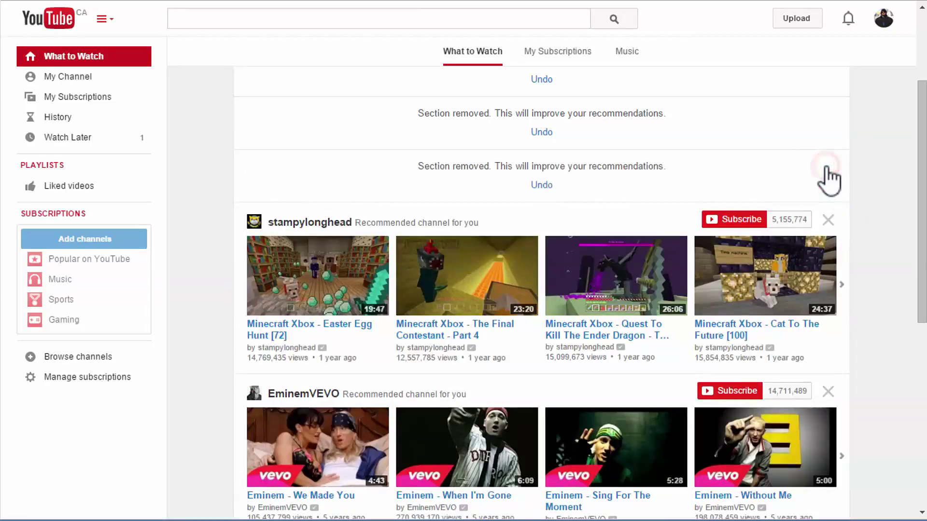
scroll(828, 183, down, 3)
click(829, 78)
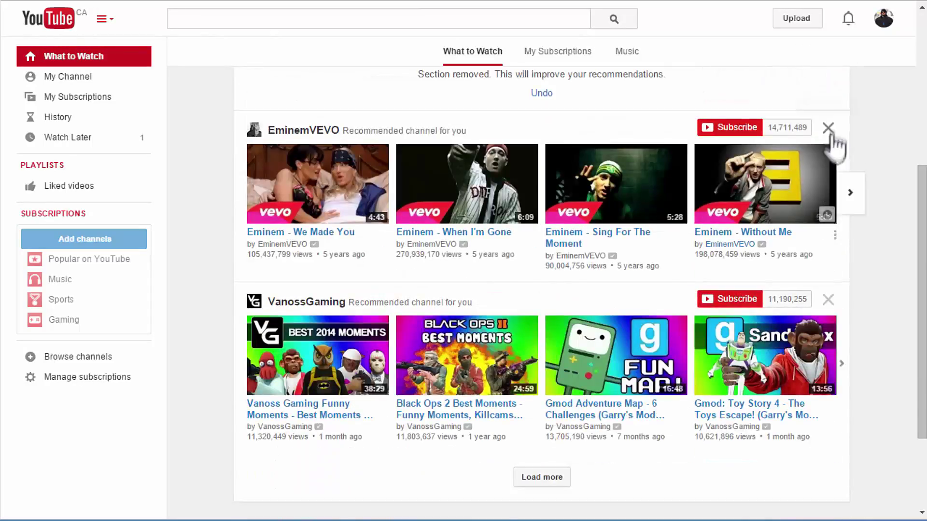
click(828, 130)
click(827, 172)
Step: Load more shelves and dismiss WatchMojo, LetsPlay, PewDiePie, IGN, Machinima and the other channel shelves
click(542, 348)
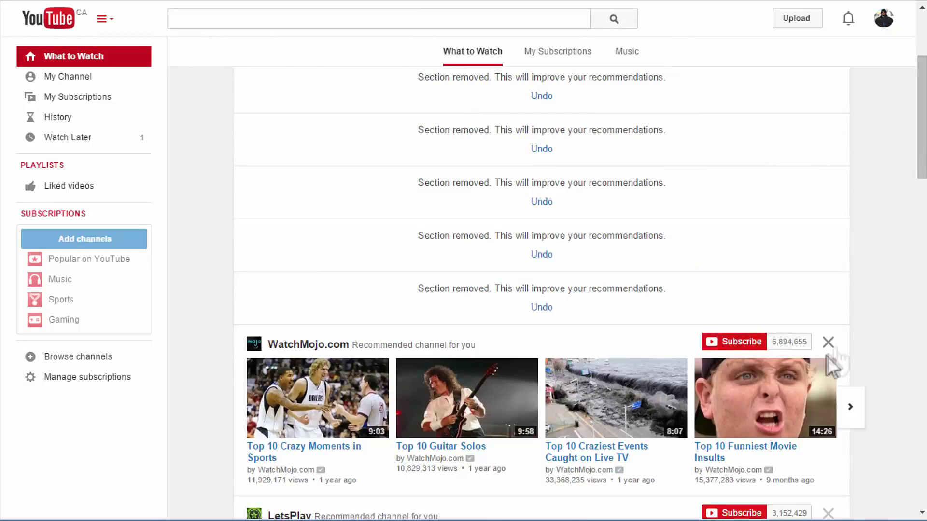
click(828, 342)
scroll(830, 290, down, 3)
click(828, 251)
scroll(829, 241, down, 3)
click(828, 157)
click(828, 210)
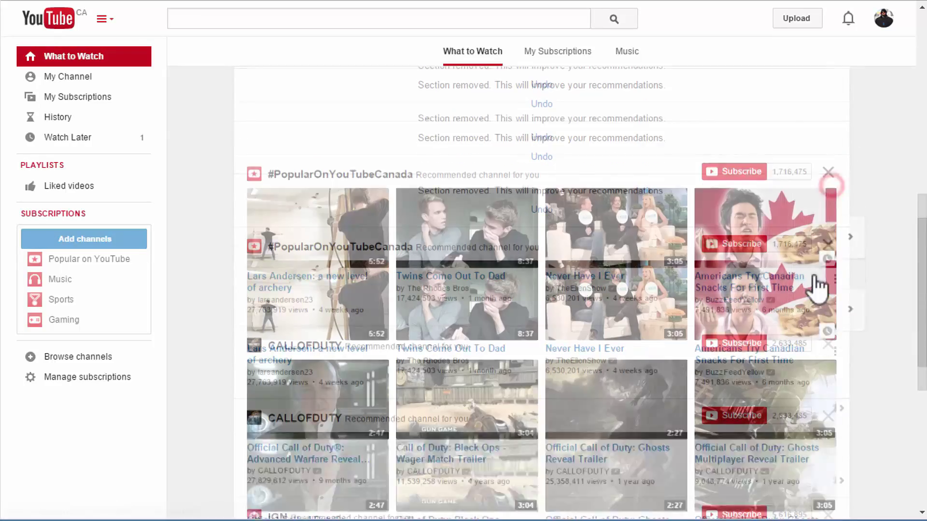
click(827, 244)
click(827, 224)
click(830, 171)
click(827, 341)
click(827, 217)
scroll(888, 210, up, 10)
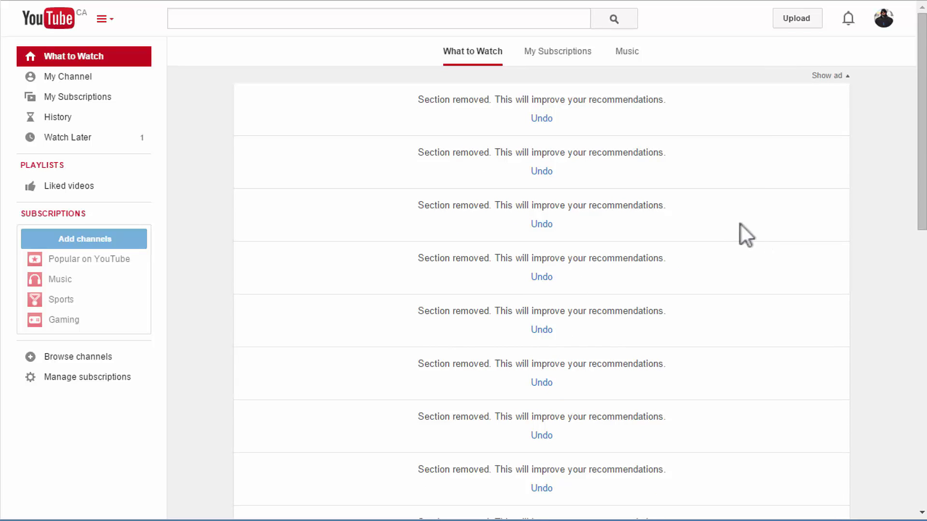
click(36, 24)
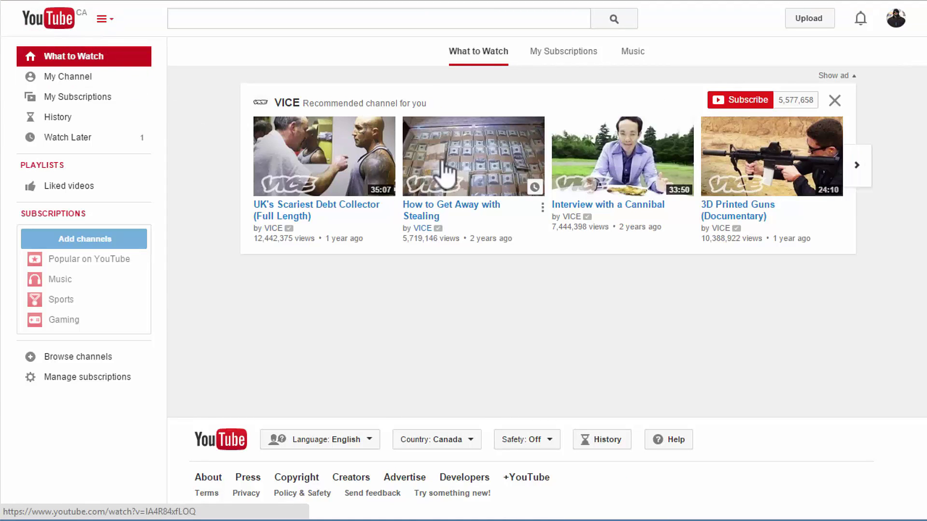
Step: Dismiss the last VICE channel shelf and reload the home page to confirm it's empty
click(835, 99)
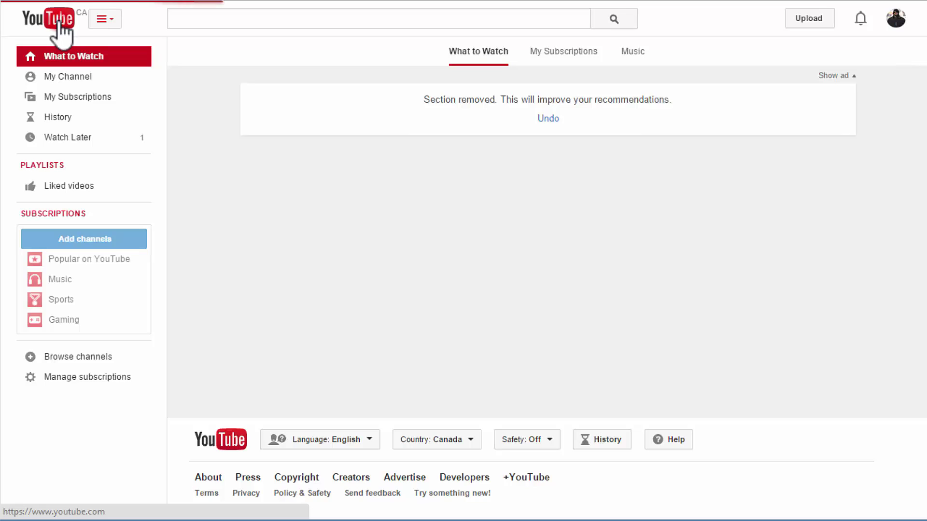
click(58, 24)
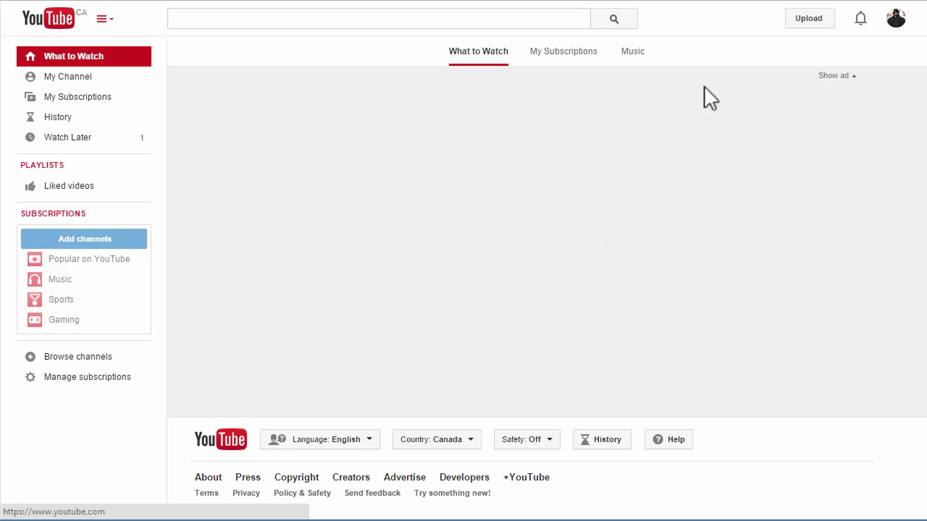
Step: Reveal the ad space, then clear all watch history again from the History page
click(834, 78)
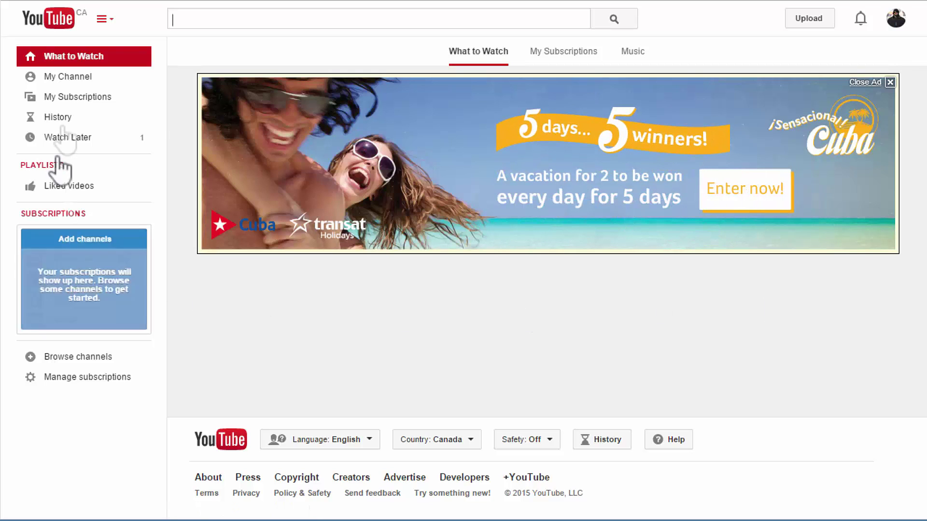
click(73, 119)
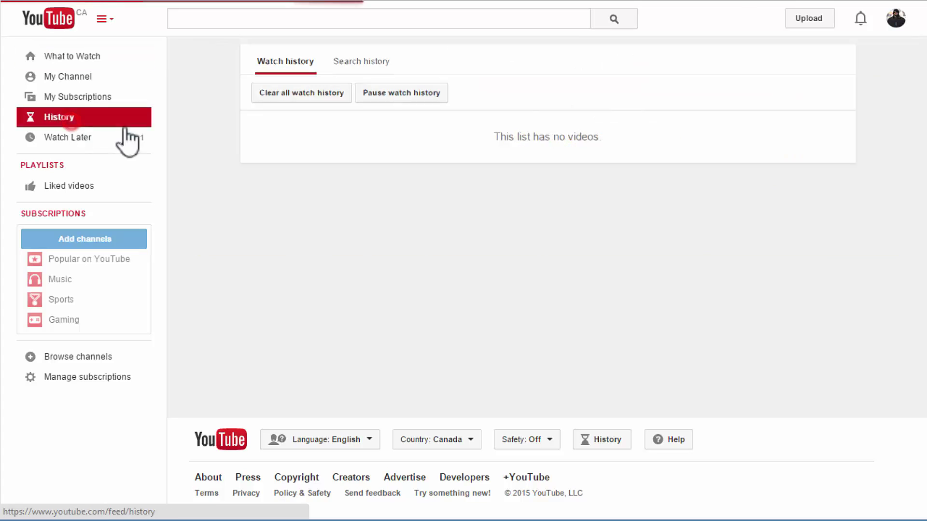
click(308, 96)
click(526, 293)
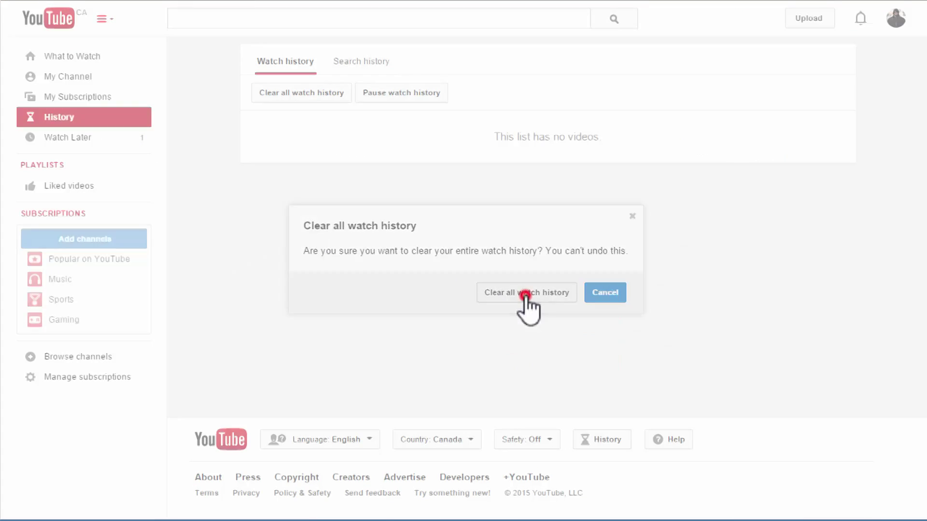
Step: Clear all search history again, confirm it, and return to the home page
click(377, 62)
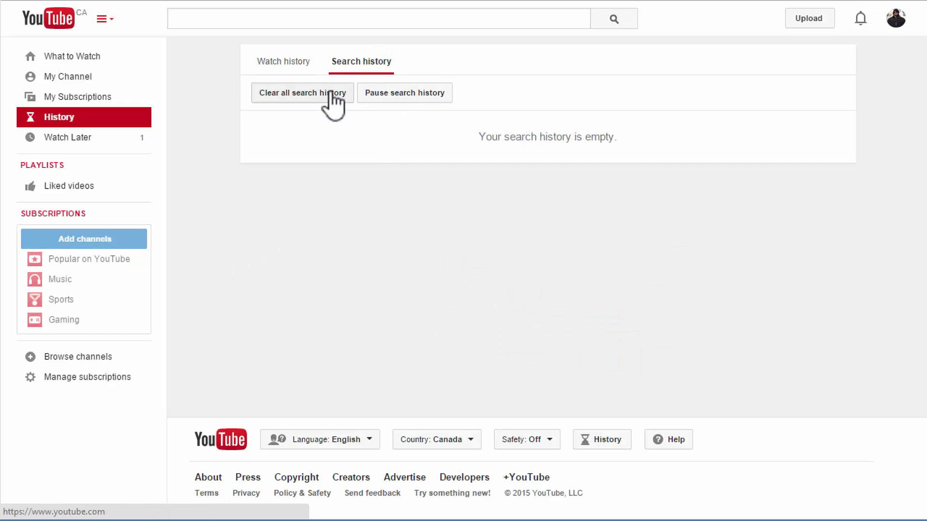
click(326, 93)
click(514, 296)
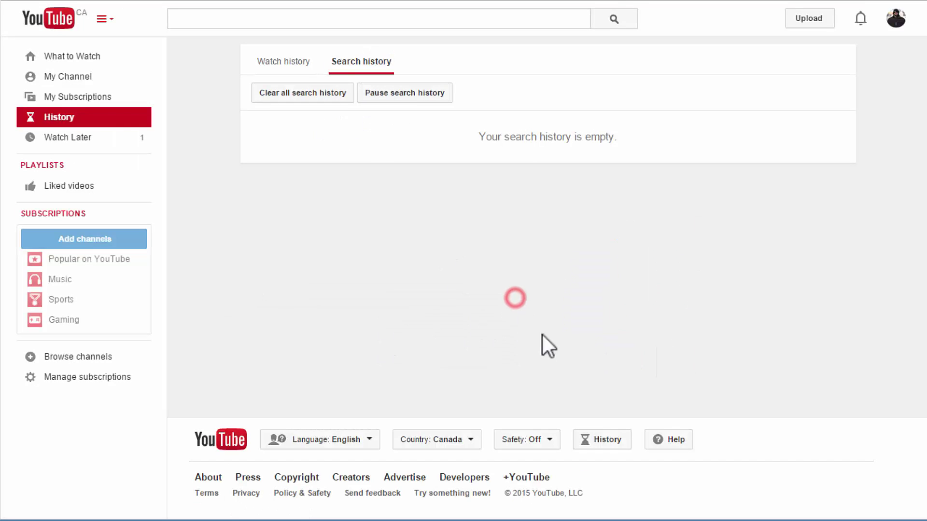
click(46, 22)
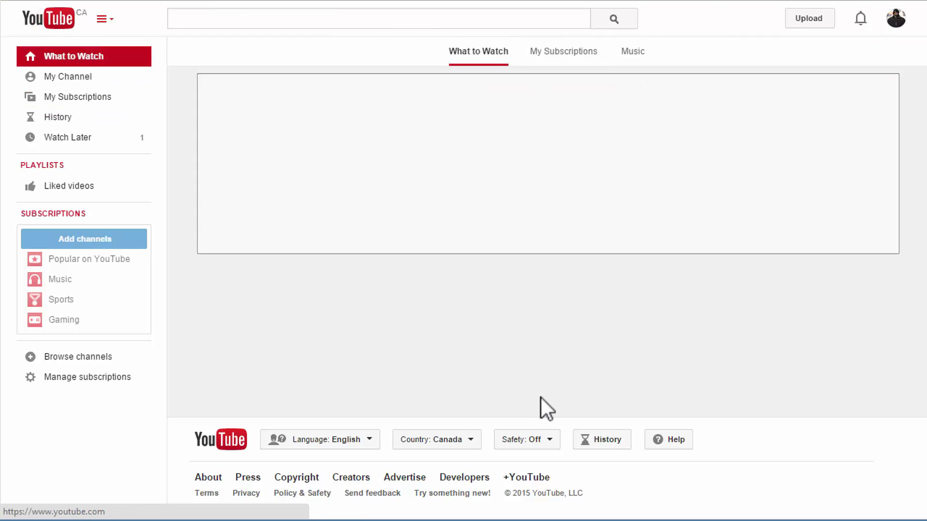